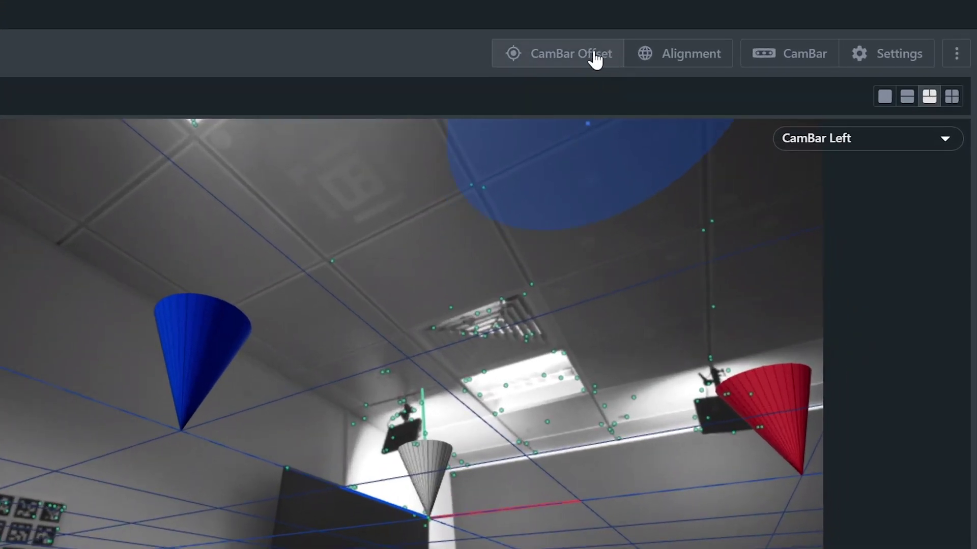
Step: Launch the CamBar Offset Assistant and pick the Supreme Prime/Radiance 18/T1.5 lens for Venice_2
{"action": "left_click", "coordinate": [594, 56]}
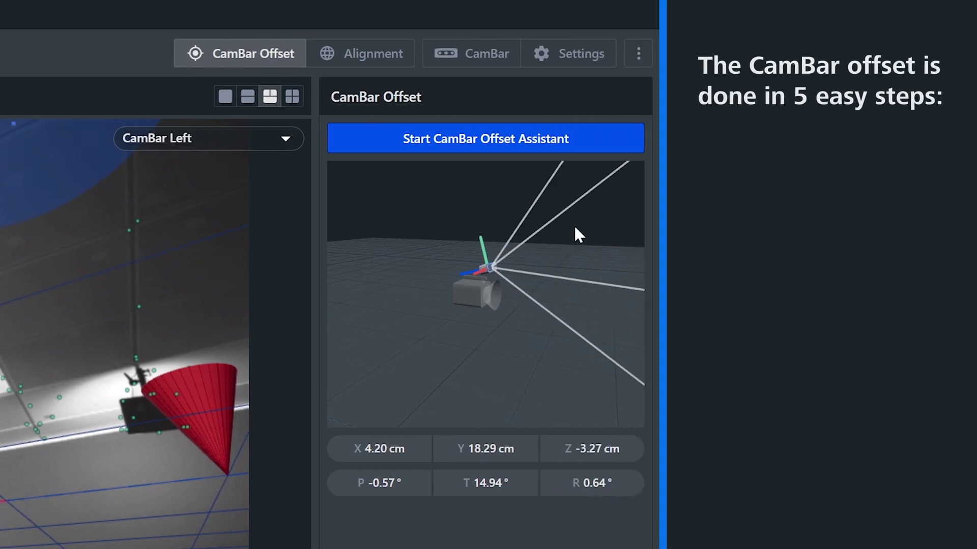
{"action": "left_click", "coordinate": [592, 147]}
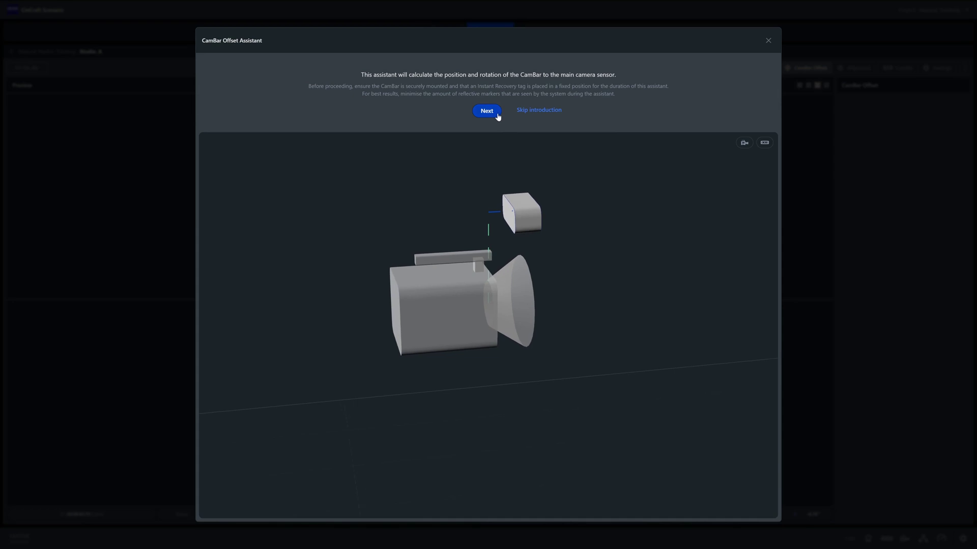
{"action": "left_click", "coordinate": [498, 112]}
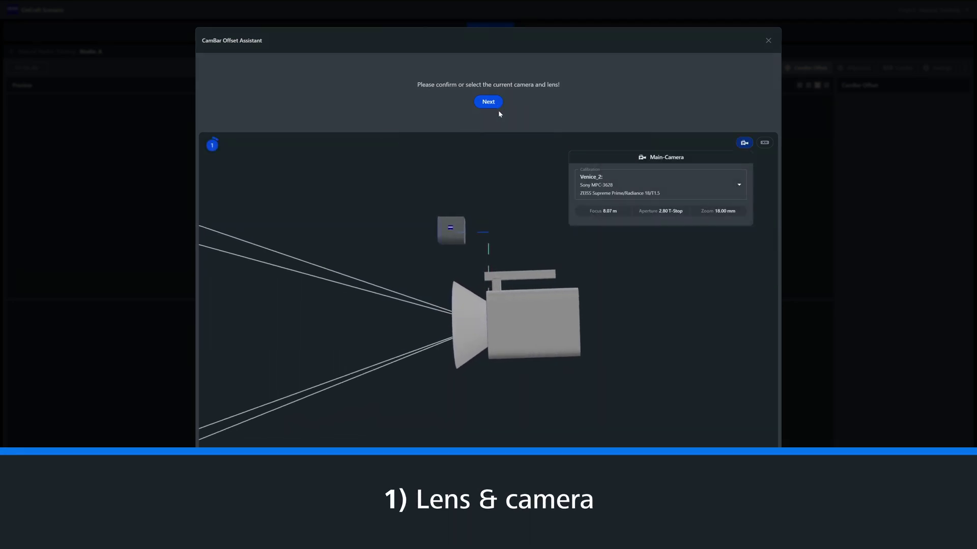
{"action": "left_click", "coordinate": [713, 182]}
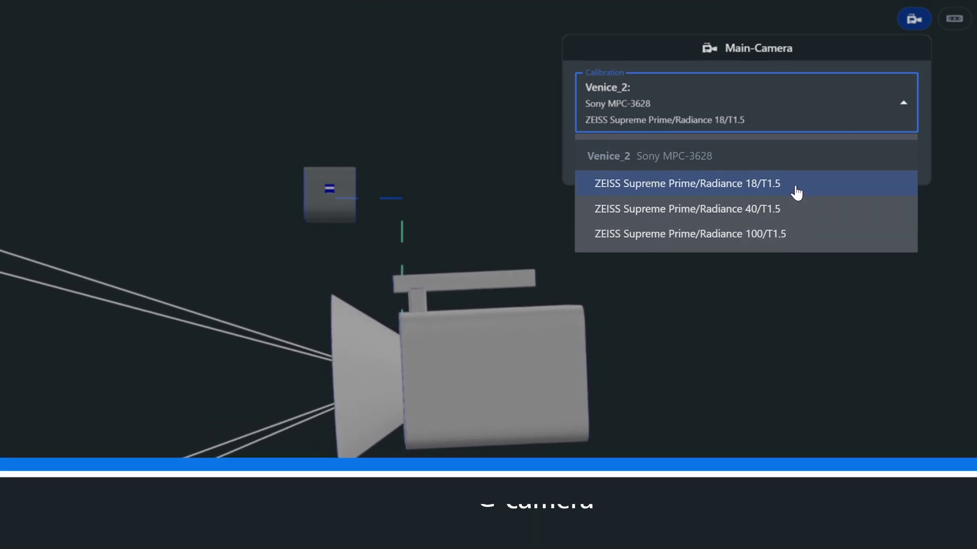
{"action": "left_click", "coordinate": [800, 187]}
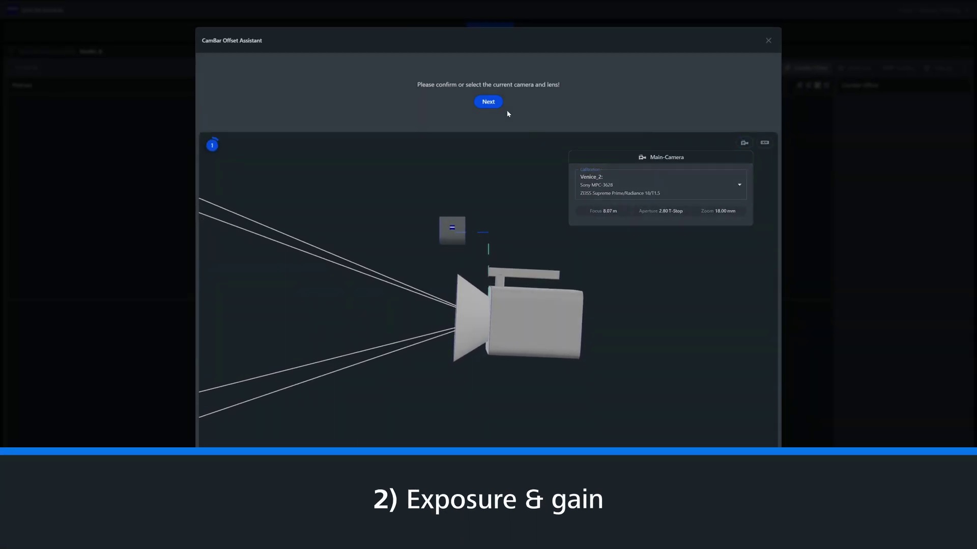
Step: Confirm camera and lens, raise CamBar exposure to 7893, and continue to the fiducial marker step
{"action": "left_click", "coordinate": [498, 102]}
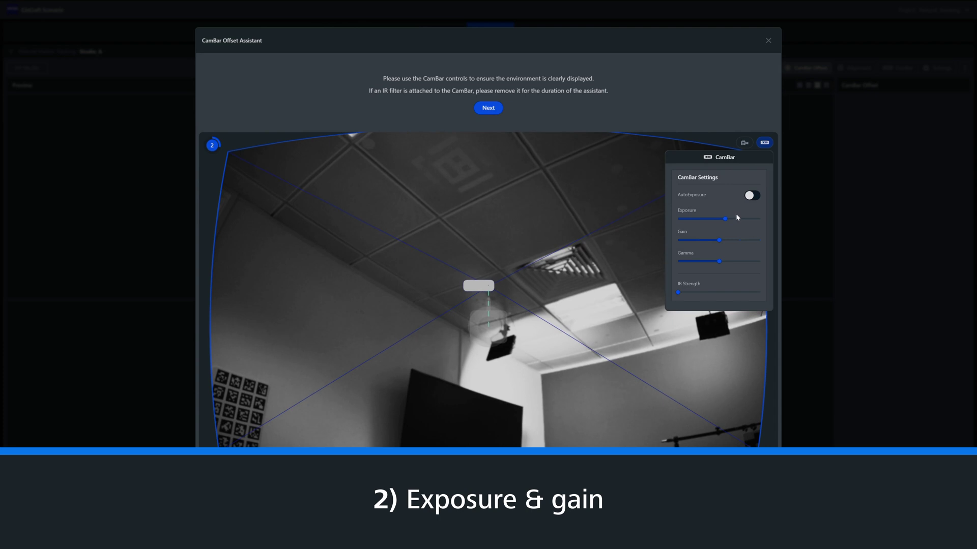
{"action": "mouse_move", "coordinate": [725, 219]}
{"action": "left_mouse_down"}
{"action": "mouse_move", "coordinate": [738, 219]}
{"action": "mouse_move", "coordinate": [721, 219]}
{"action": "left_mouse_up"}
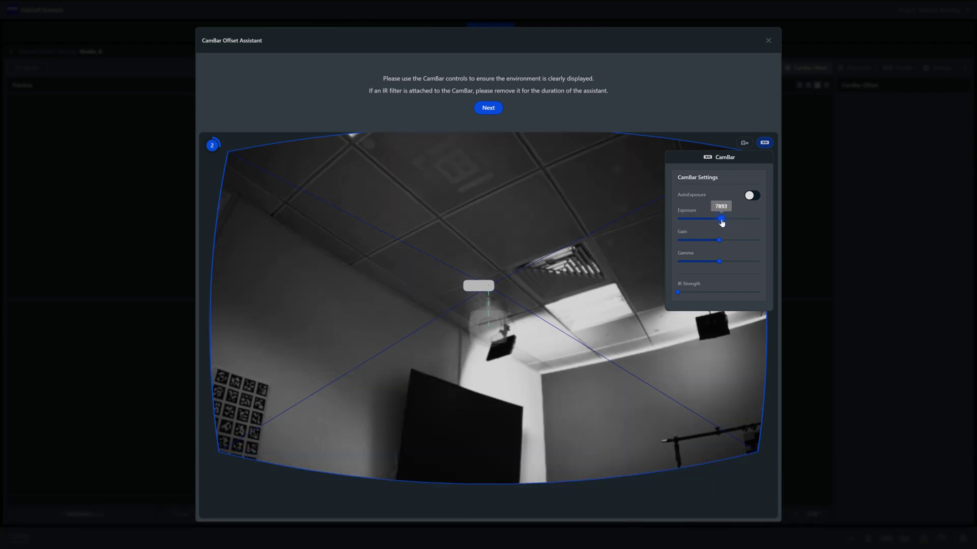
{"action": "left_click", "coordinate": [499, 111]}
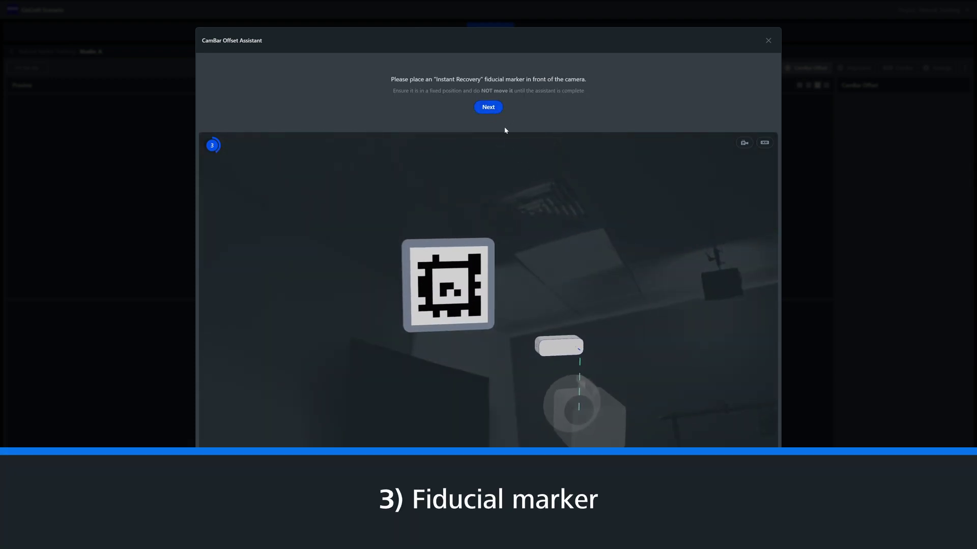
Step: Advance through the marker placement and detection steps until the CamBar offset is calculated
{"action": "left_click", "coordinate": [489, 107]}
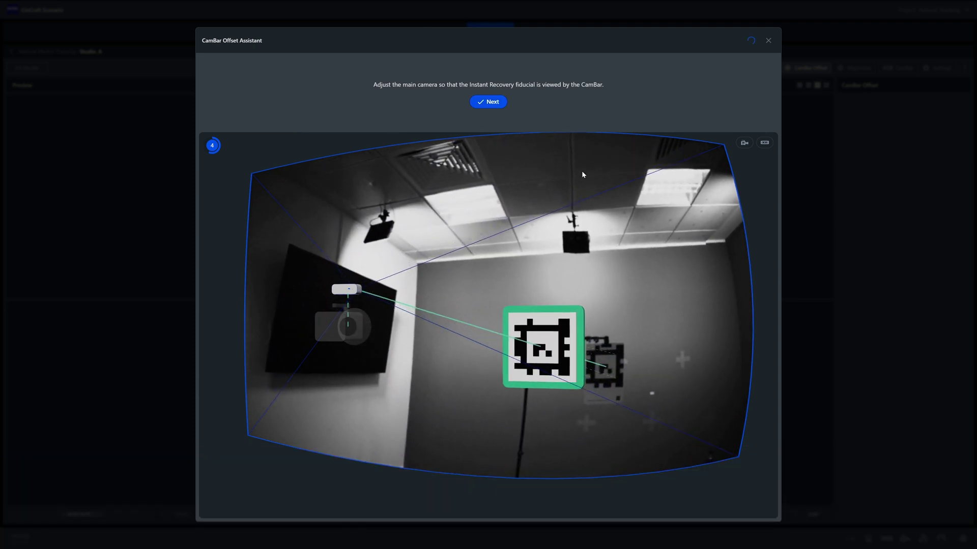
{"action": "left_click", "coordinate": [491, 102]}
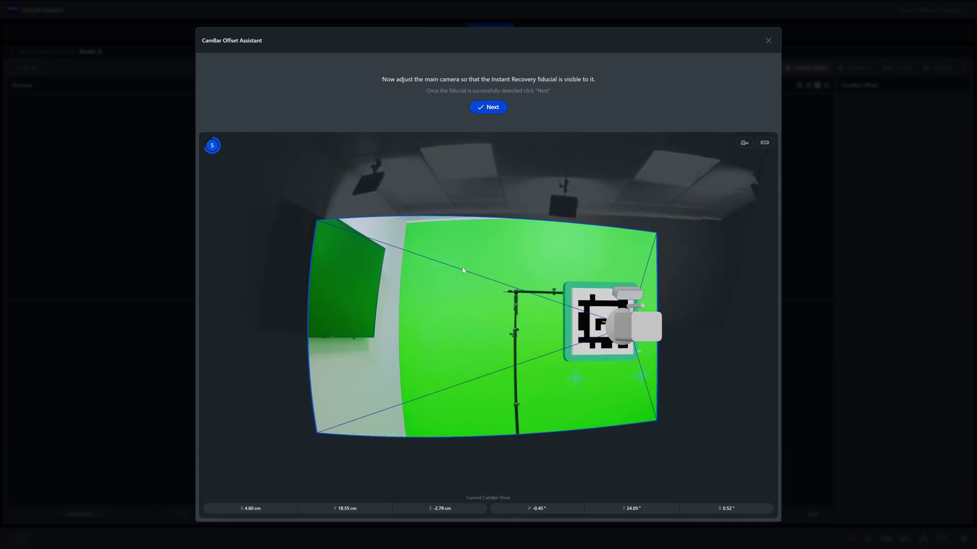
{"action": "left_click_drag", "start_coordinate": [411, 271], "coordinate": [380, 274]}
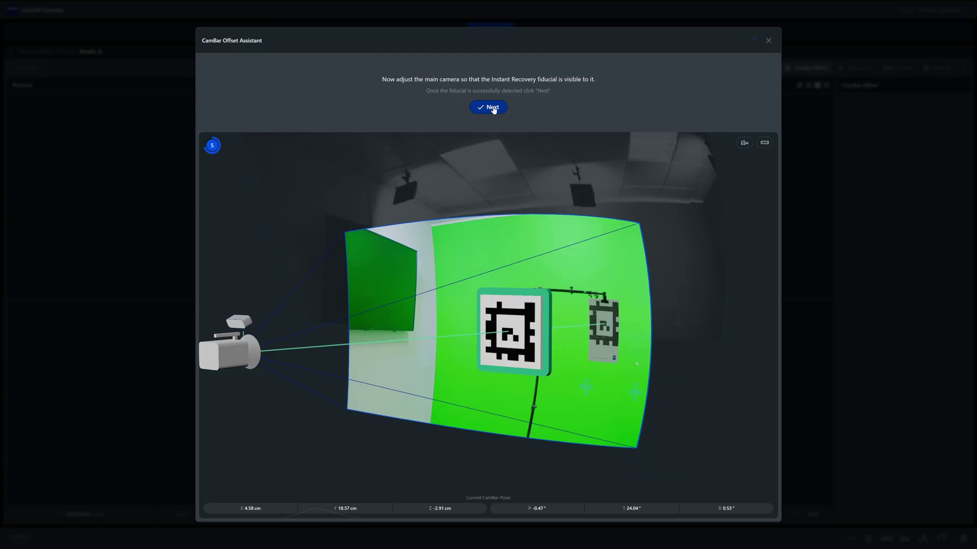
{"action": "left_click", "coordinate": [491, 107]}
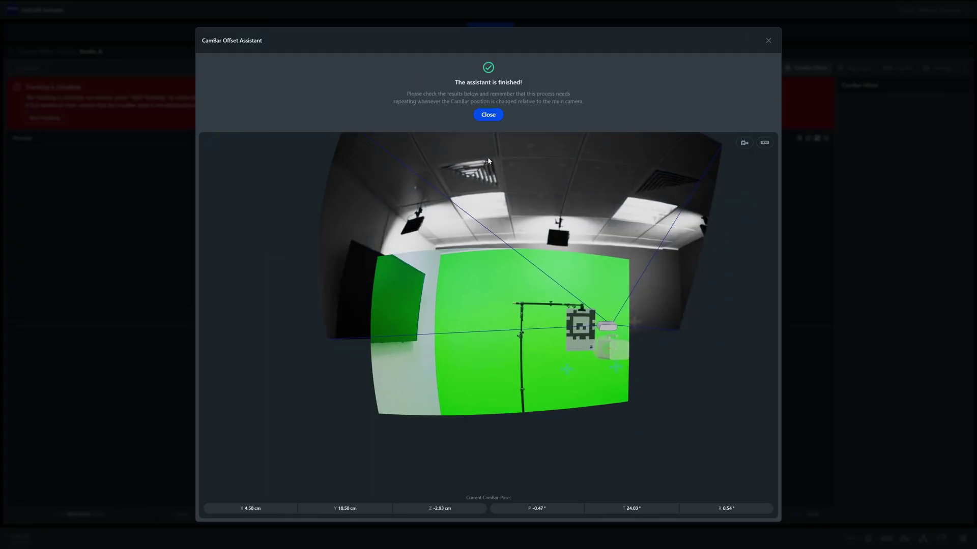
Step: Close the assistant and orbit the preview to inspect the X 4.58, Y 18.58, Z -2.93 cm offset
{"action": "left_click", "coordinate": [493, 115]}
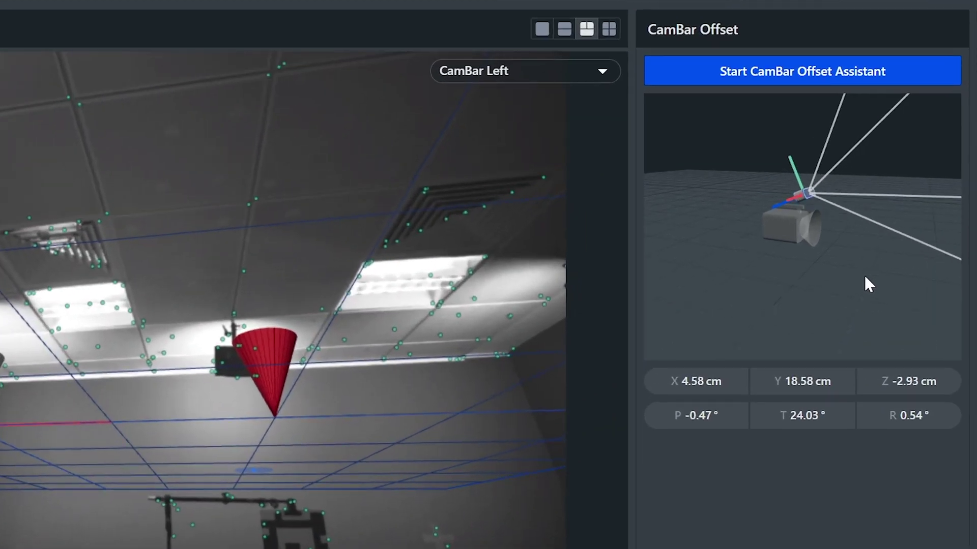
{"action": "scroll", "coordinate": [932, 192], "scroll_direction": "up", "scroll_amount": 3}
{"action": "left_click_drag", "start_coordinate": [935, 194], "coordinate": [902, 194]}
{"action": "left_click_drag", "start_coordinate": [796, 303], "coordinate": [750, 303]}
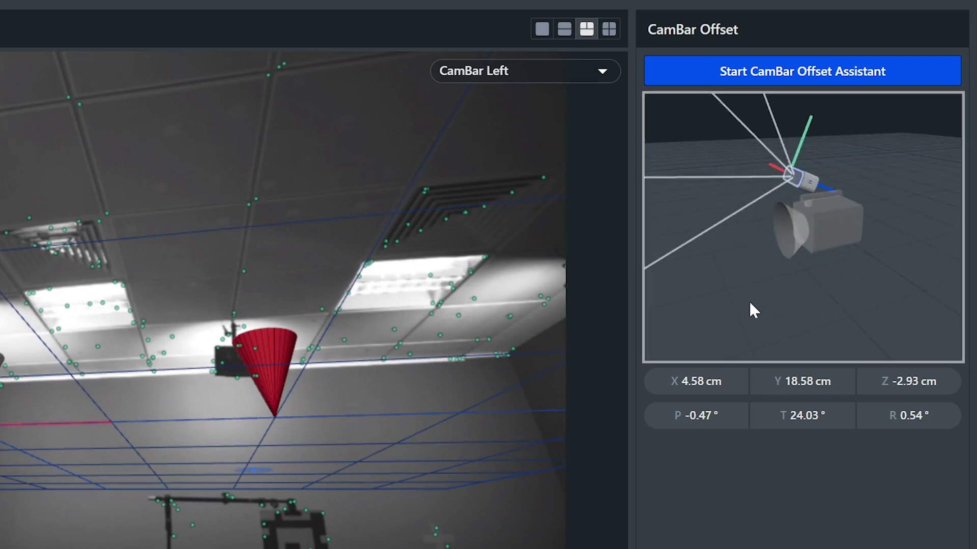
{"action": "left_click_drag", "start_coordinate": [690, 294], "coordinate": [773, 305]}
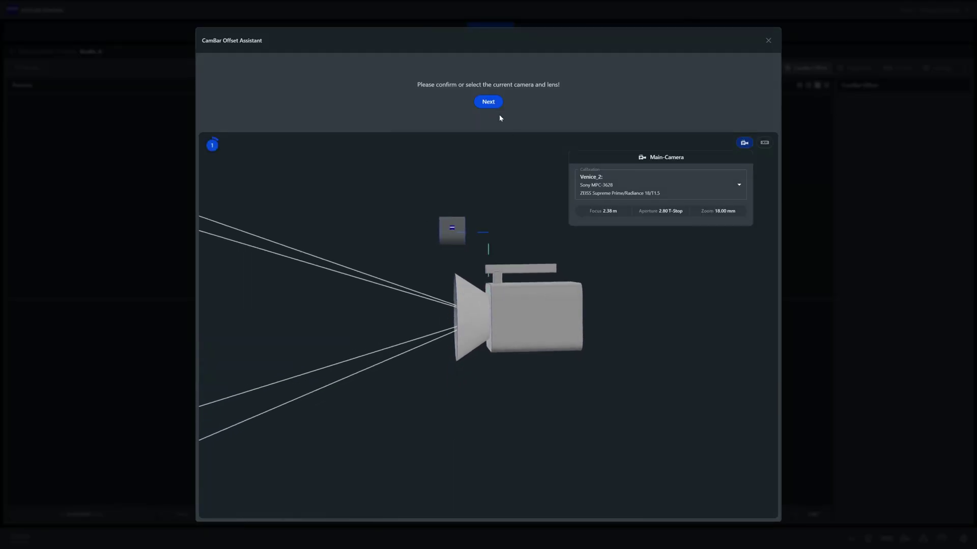
Step: Advance the reopened assistant to step 2 with the live CamBar feed of the room
{"action": "left_click", "coordinate": [489, 102]}
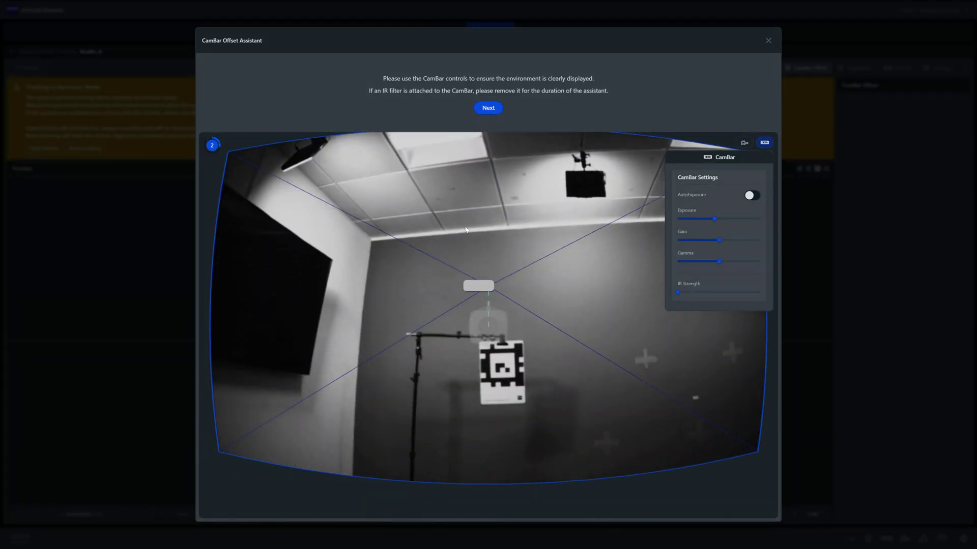
Step: Run steps 2–5 again to get a new offset of X 6.20, Y 21.61, Z -0.43 cm, then close
{"action": "left_click", "coordinate": [499, 108]}
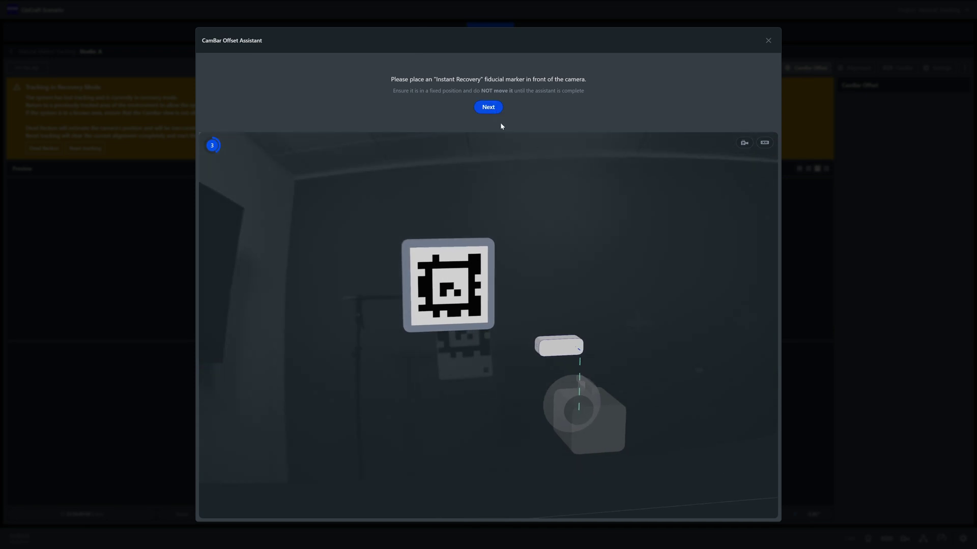
{"action": "left_click", "coordinate": [493, 108]}
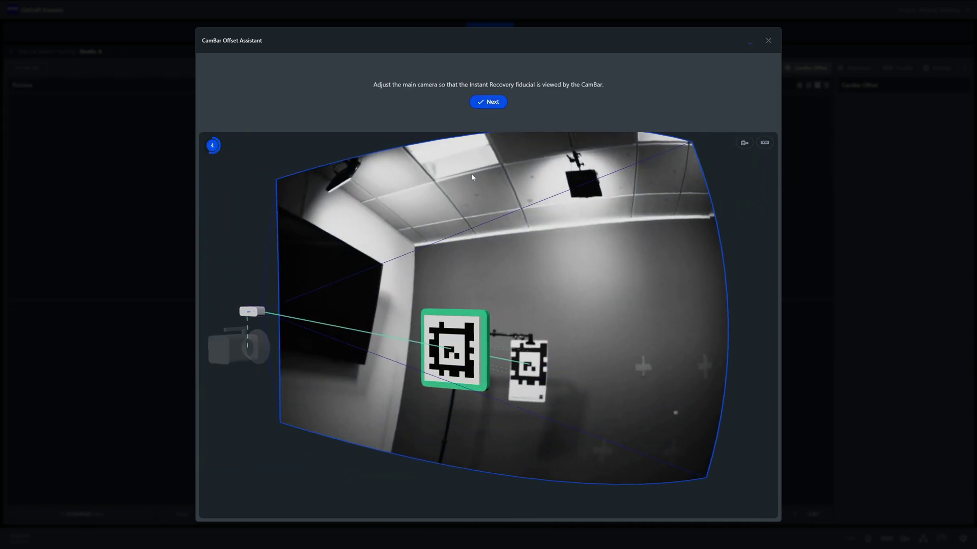
{"action": "left_click", "coordinate": [502, 106]}
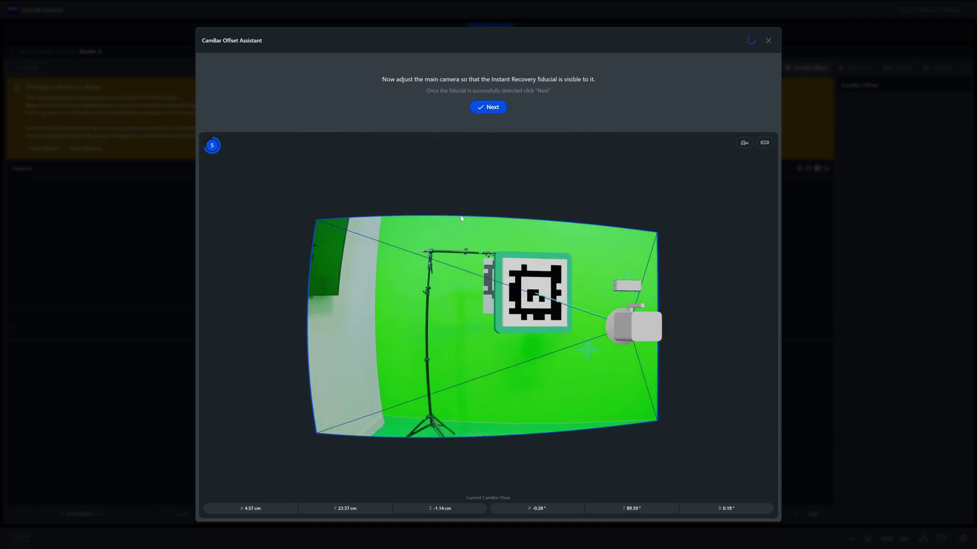
{"action": "left_click", "coordinate": [491, 108]}
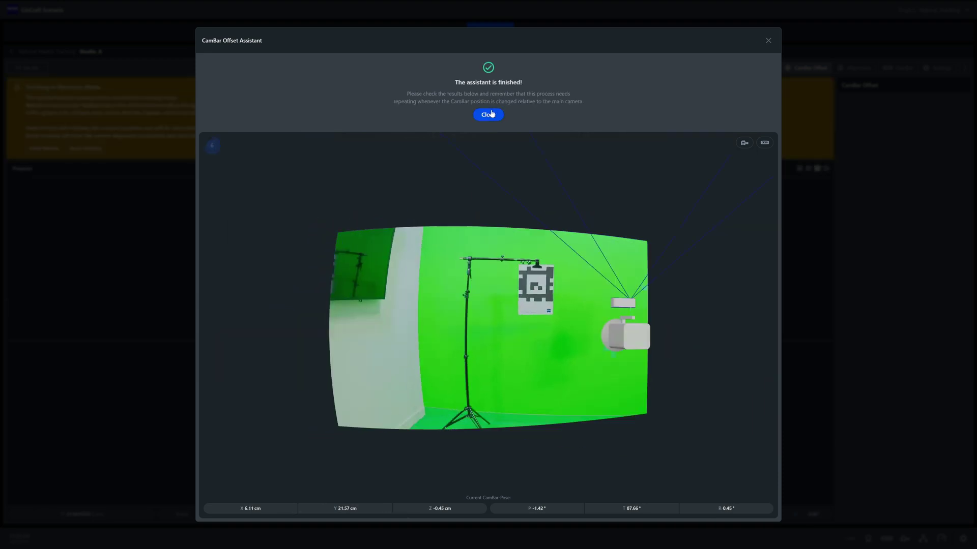
{"action": "left_click_drag", "start_coordinate": [591, 262], "coordinate": [536, 353]}
{"action": "left_click", "coordinate": [488, 114]}
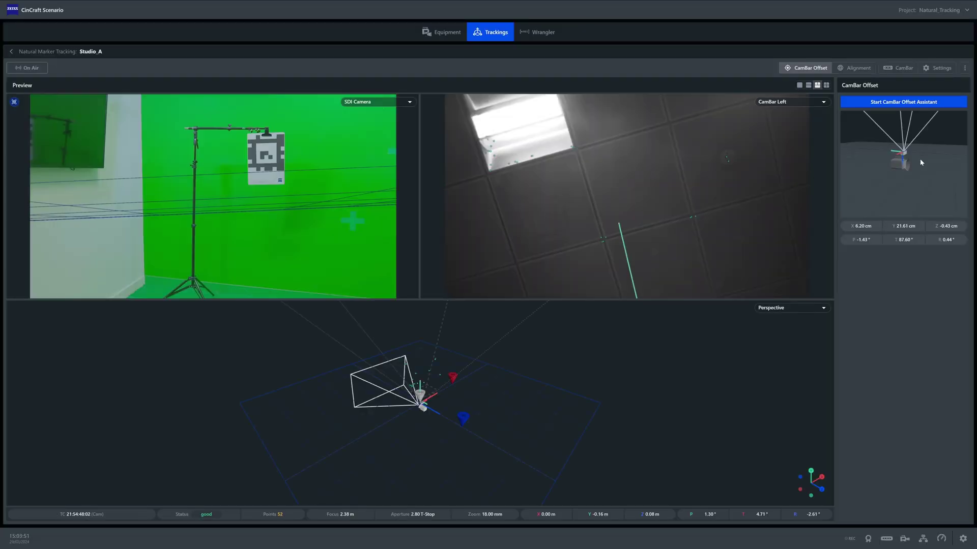
Step: Rotate the CamBar offset preview to a new viewpoint
{"action": "left_click_drag", "start_coordinate": [915, 171], "coordinate": [896, 171]}
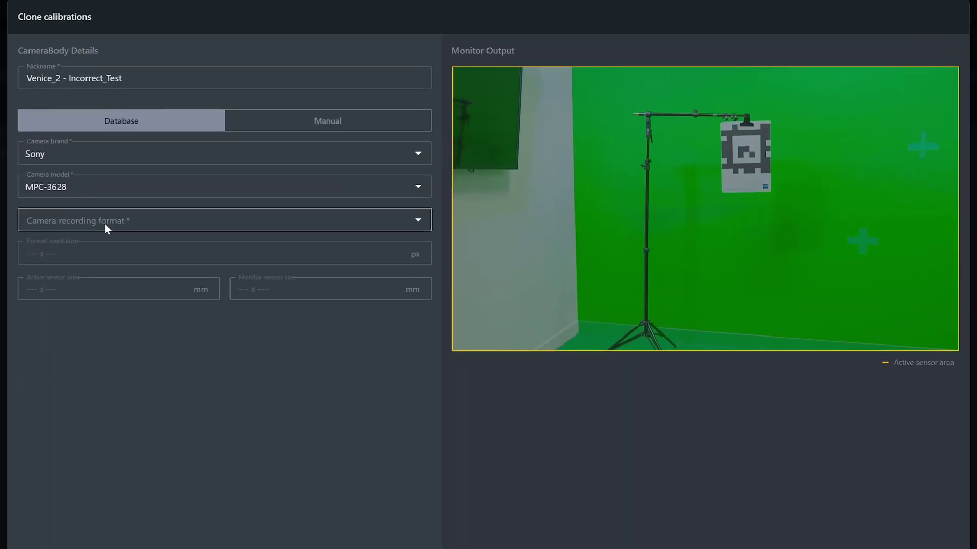
Step: Set the clone's recording format to 8.2K 17:9 and select the Incorrect_Test 18/T1.5 calibration
{"action": "left_click", "coordinate": [259, 163]}
{"action": "left_click", "coordinate": [242, 195]}
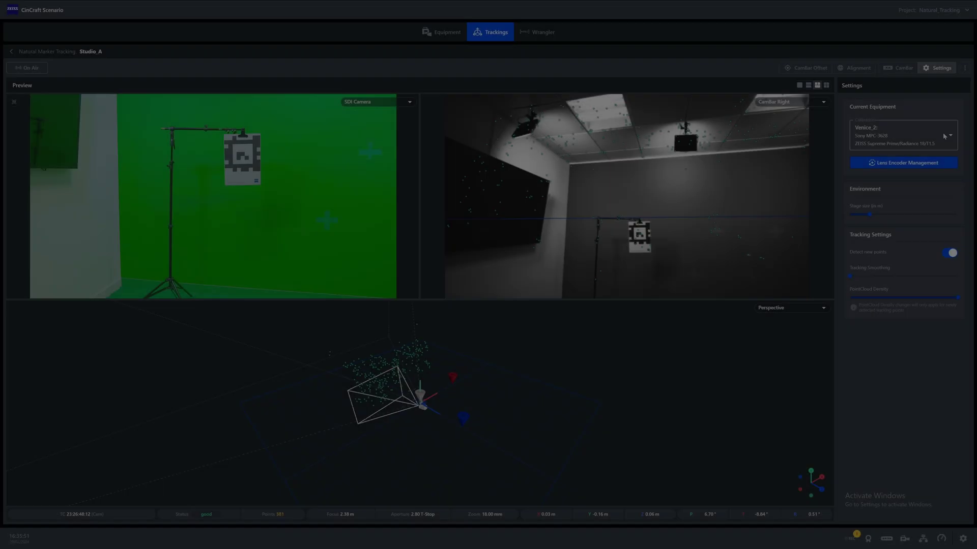
{"action": "left_click", "coordinate": [905, 134]}
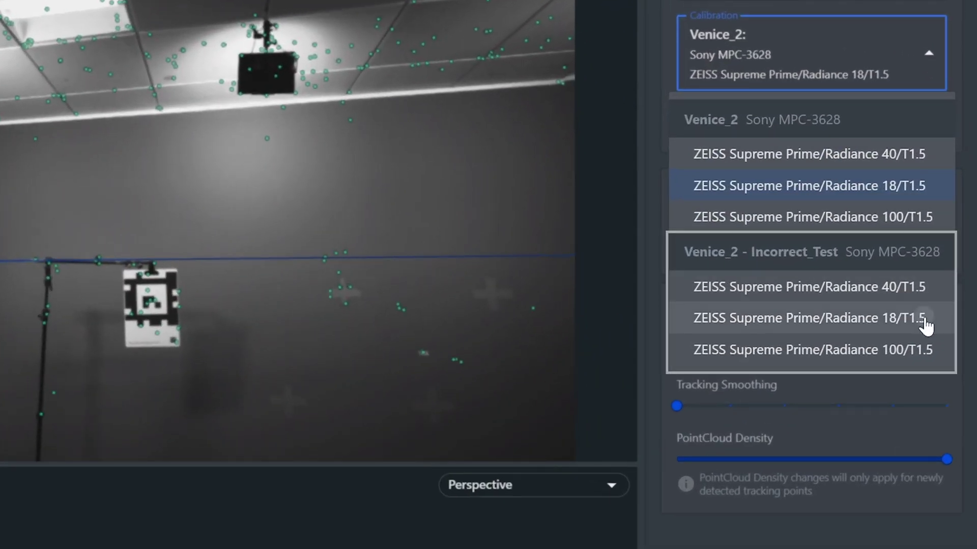
{"action": "left_click", "coordinate": [921, 310]}
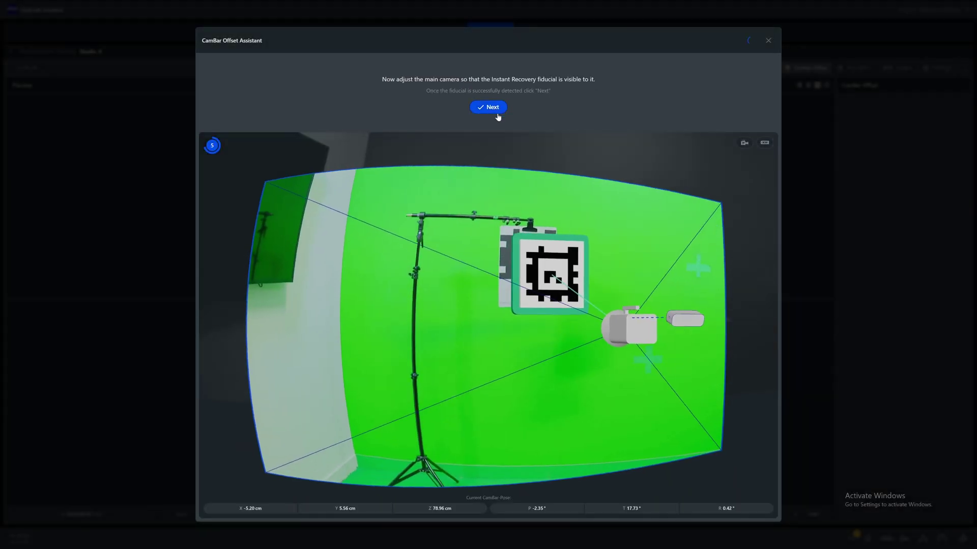
Step: Advance to the large-offset warning (Z 78.95 cm) and close the assistant
{"action": "left_click", "coordinate": [492, 108]}
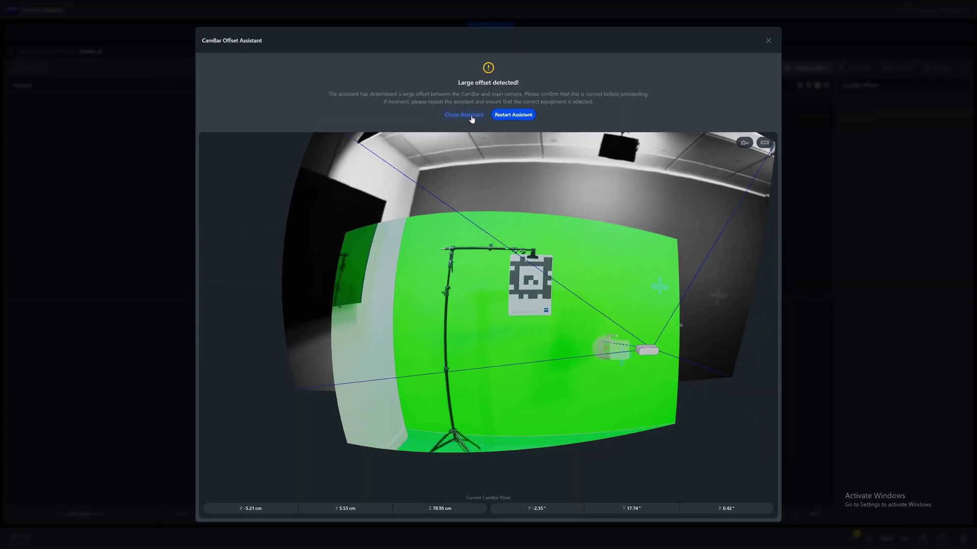
{"action": "left_click", "coordinate": [453, 125]}
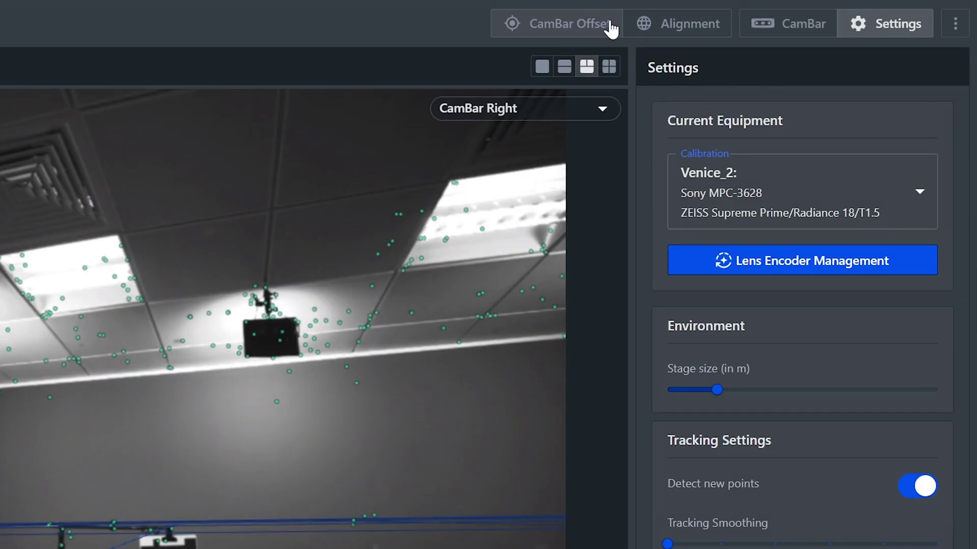
Step: Rerun the offset assistant and orbit the preview to check X 4.15, Y 16.83, Z 1.85 cm
{"action": "left_click", "coordinate": [608, 24]}
{"action": "left_click", "coordinate": [762, 109]}
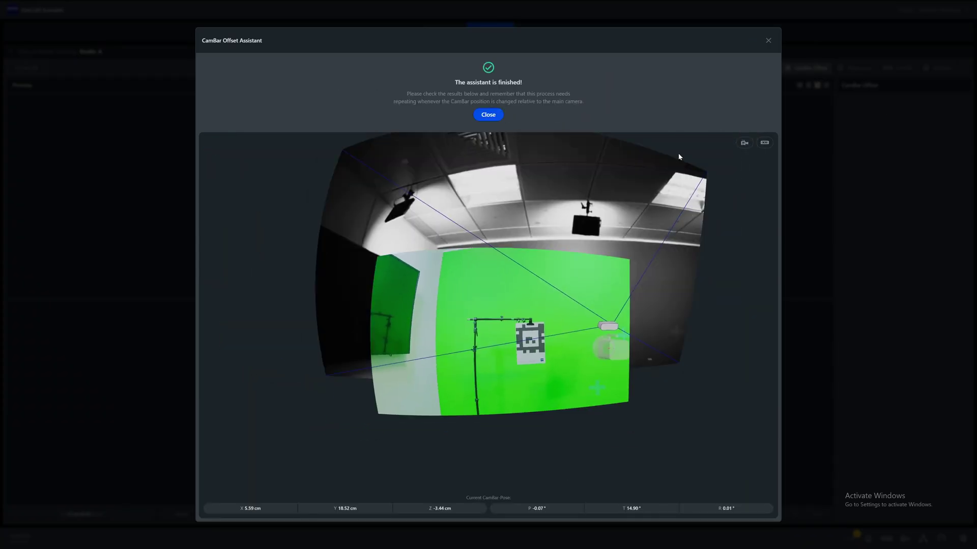
{"action": "key", "text": "Escape"}
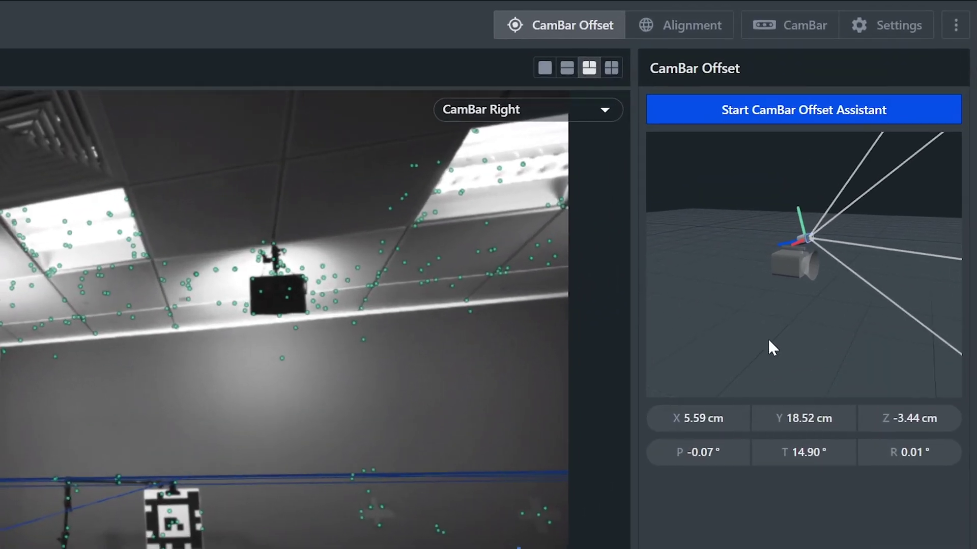
{"action": "left_click_drag", "start_coordinate": [890, 196], "coordinate": [846, 190]}
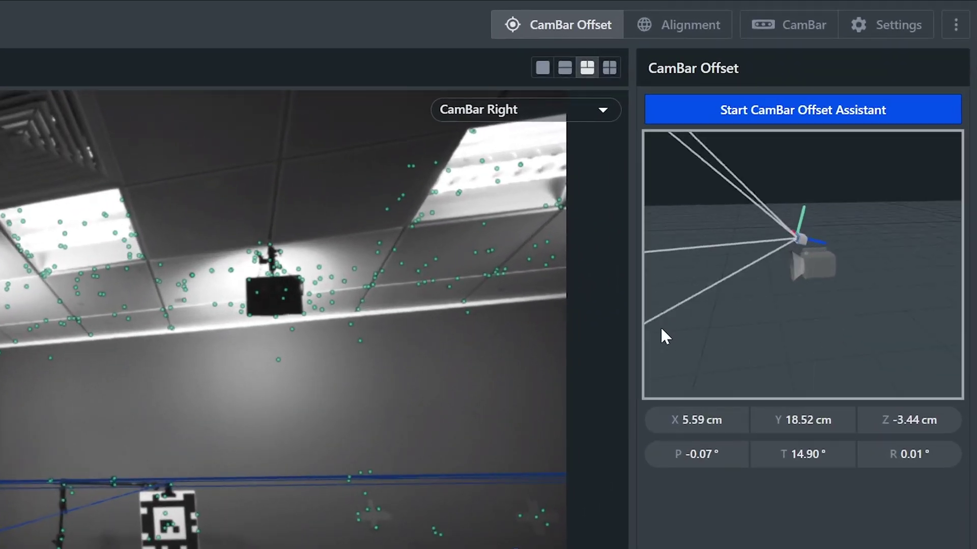
{"action": "left_click_drag", "start_coordinate": [661, 329], "coordinate": [647, 329]}
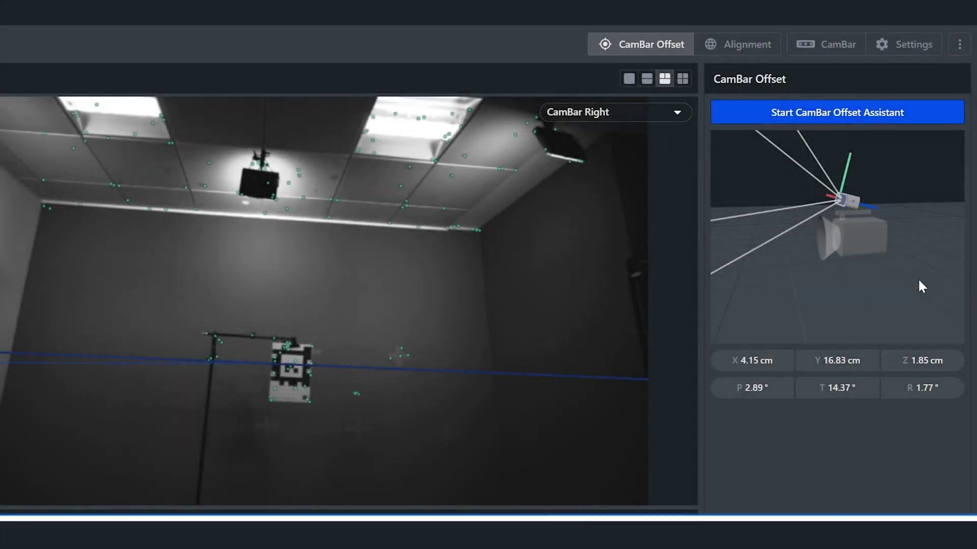
{"action": "mouse_move", "coordinate": [922, 286]}
{"action": "left_mouse_down"}
{"action": "mouse_move", "coordinate": [838, 285]}
{"action": "mouse_move", "coordinate": [918, 289]}
{"action": "mouse_move", "coordinate": [924, 280]}
{"action": "mouse_move", "coordinate": [917, 284]}
{"action": "left_mouse_up"}
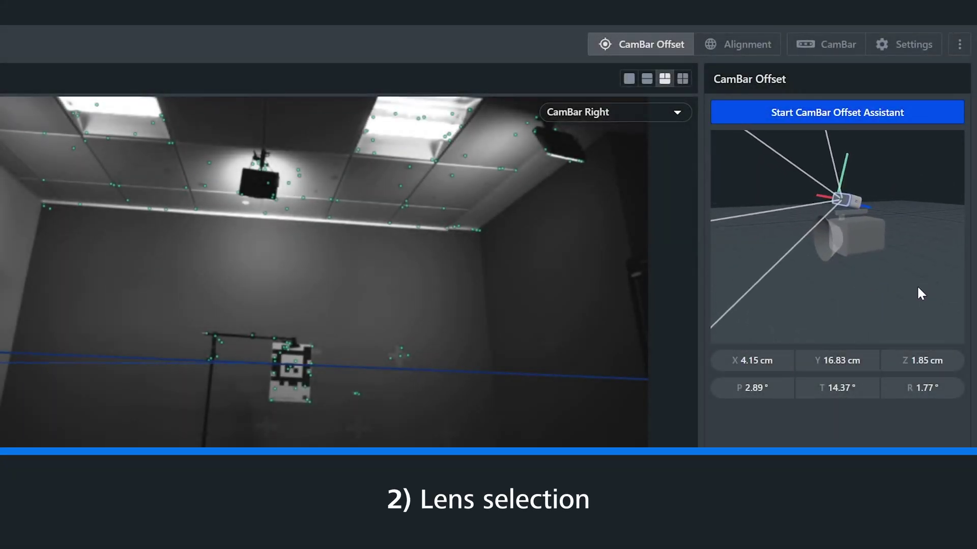
Step: Switch Venice_2 to the ZEISS Supreme Prime/Radiance 40/T1.5 calibration and relaunch the CamBar Offset Assistant
{"action": "left_click", "coordinate": [913, 46]}
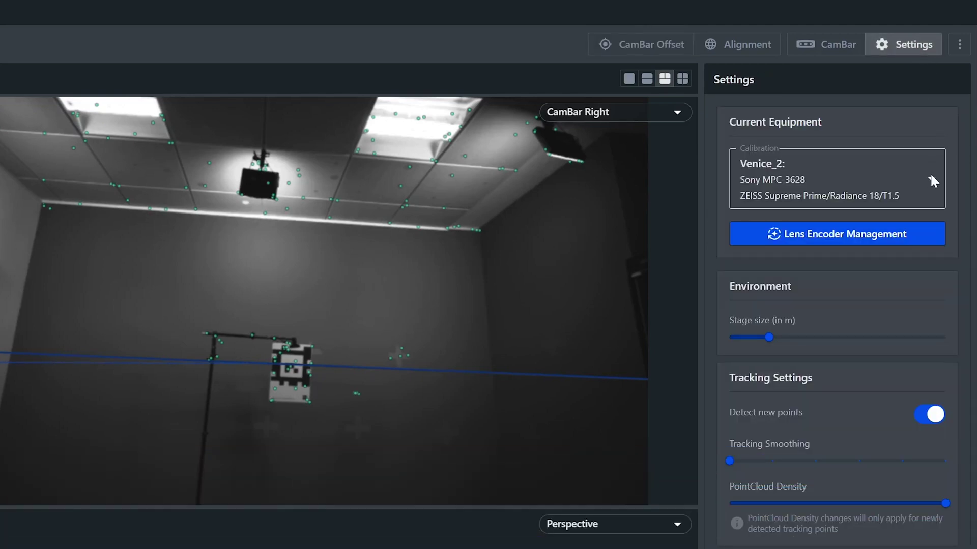
{"action": "left_click", "coordinate": [930, 174]}
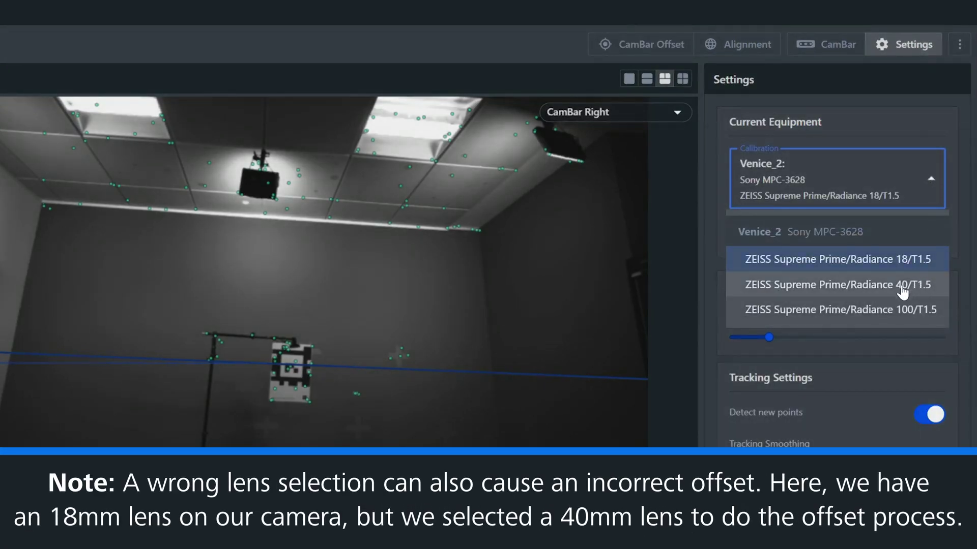
{"action": "left_click", "coordinate": [846, 286]}
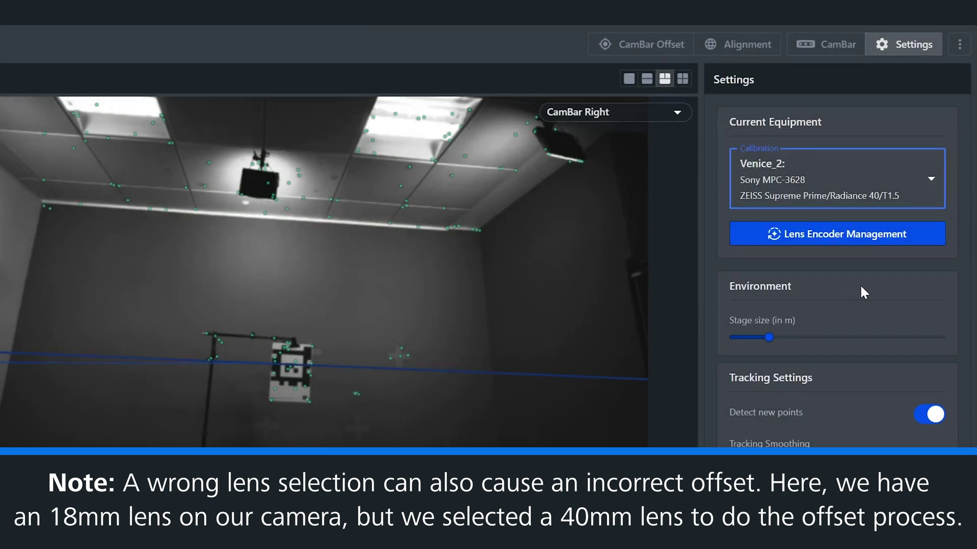
{"action": "left_click", "coordinate": [663, 46]}
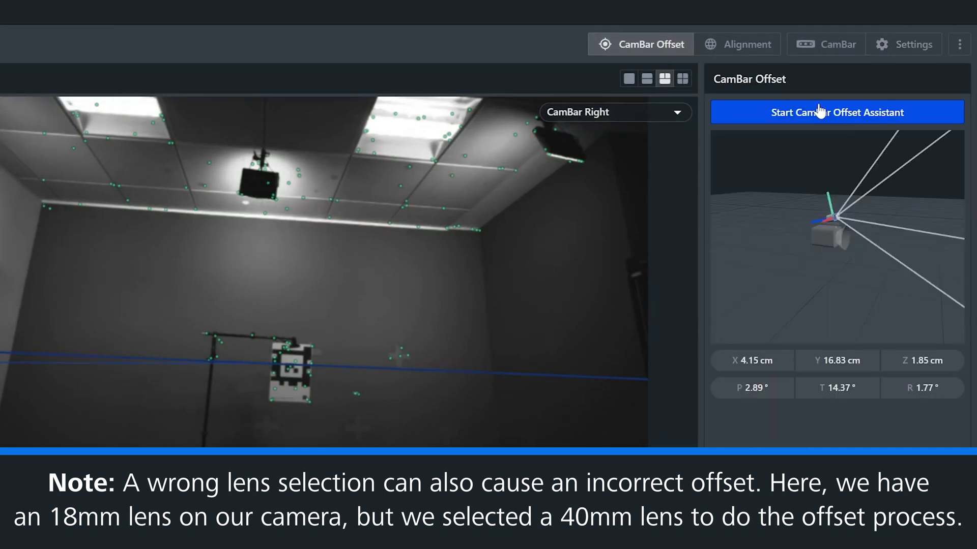
{"action": "left_click", "coordinate": [848, 116]}
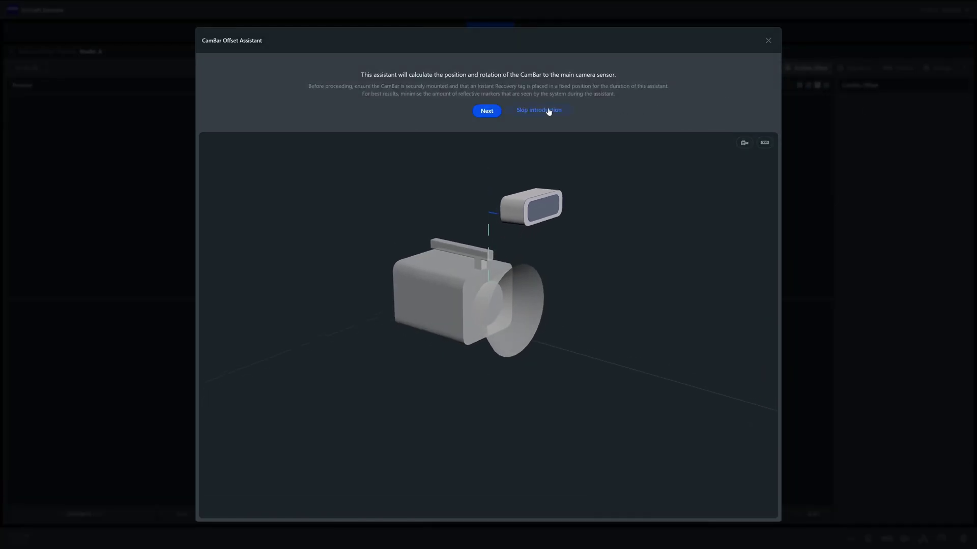
Step: Move the CamBar Offset Assistant past its introduction to step 4, the Instant Recovery fiducial check
{"action": "left_click", "coordinate": [490, 102]}
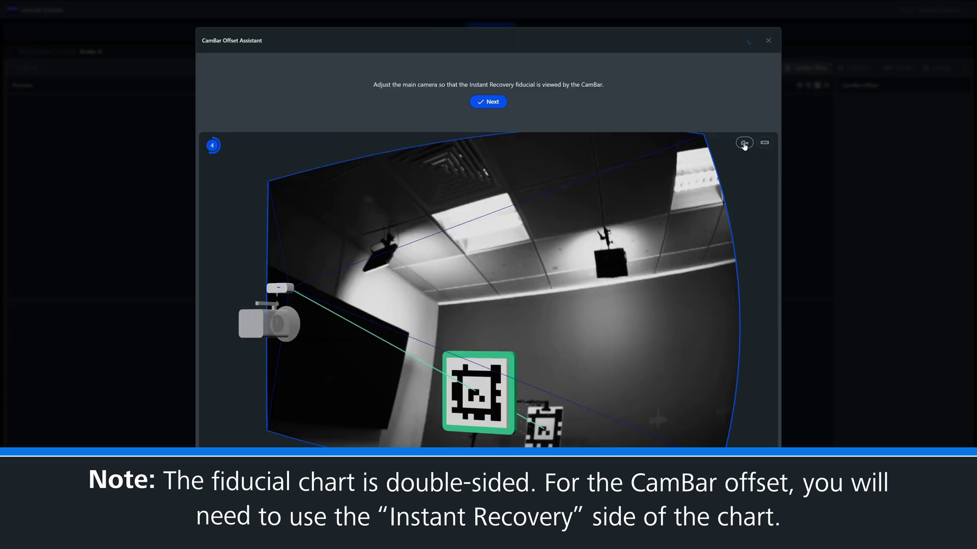
Step: Review the main camera and CamBar Exposure and Gain settings, then advance to step 5
{"action": "left_click", "coordinate": [744, 145]}
{"action": "left_click", "coordinate": [764, 143]}
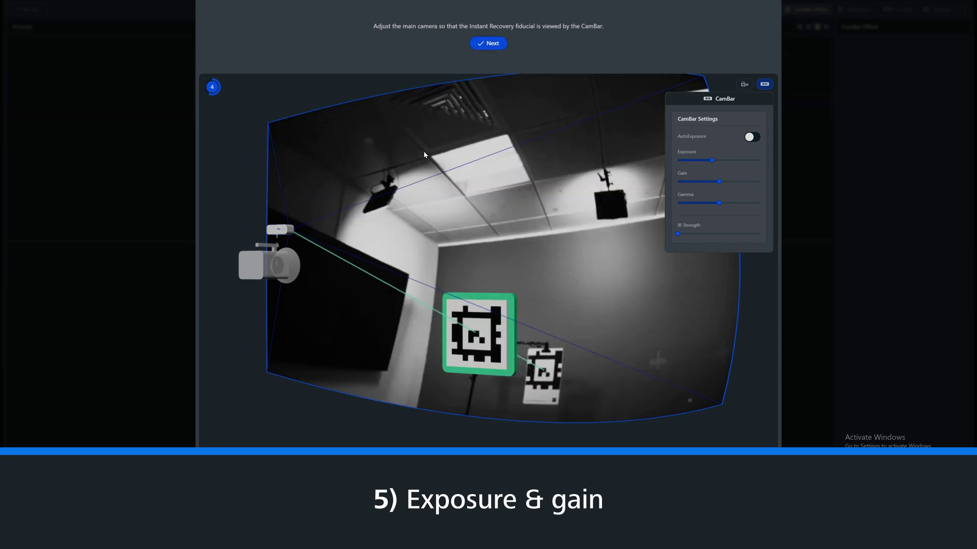
{"action": "left_click_drag", "start_coordinate": [424, 153], "coordinate": [437, 176]}
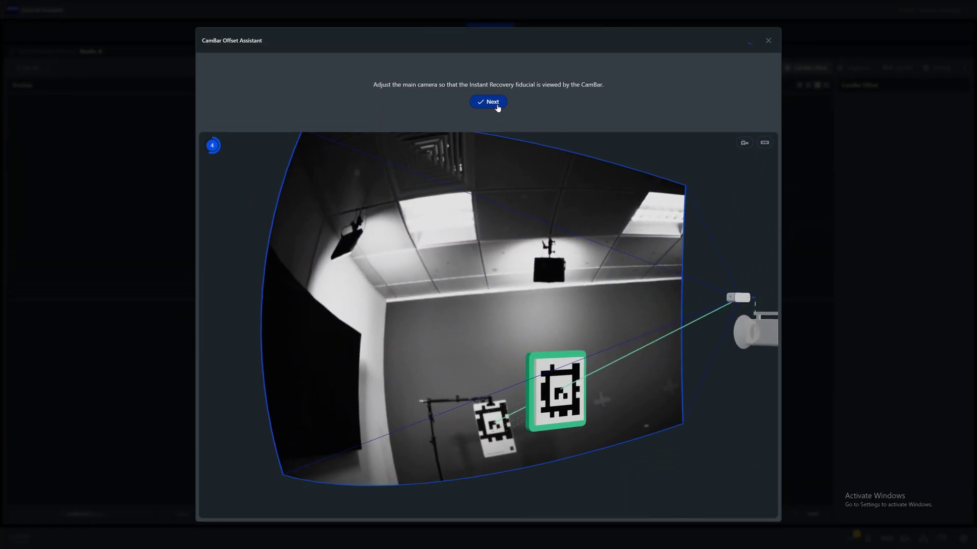
{"action": "left_click", "coordinate": [488, 44]}
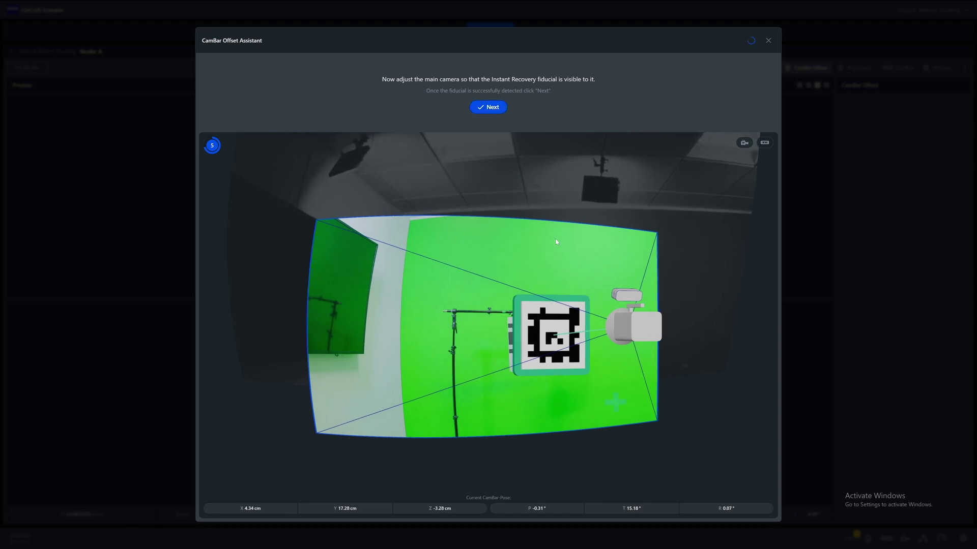